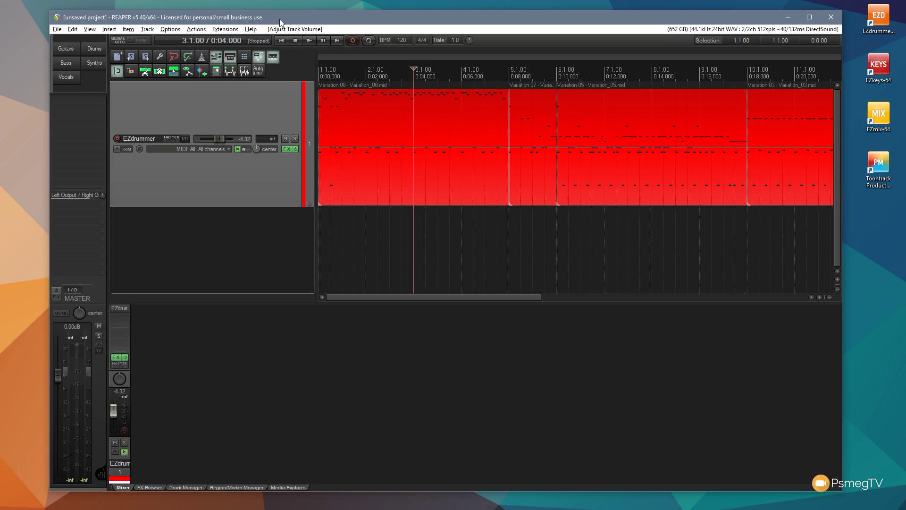
Insert a 150 BPM tempo change marker at bar 5.1.00
left_click(510, 74)
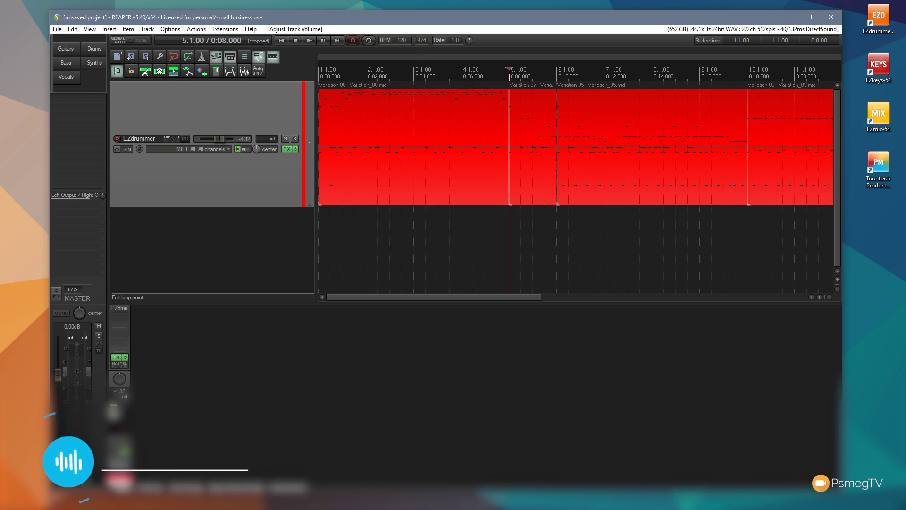
left_click(109, 30)
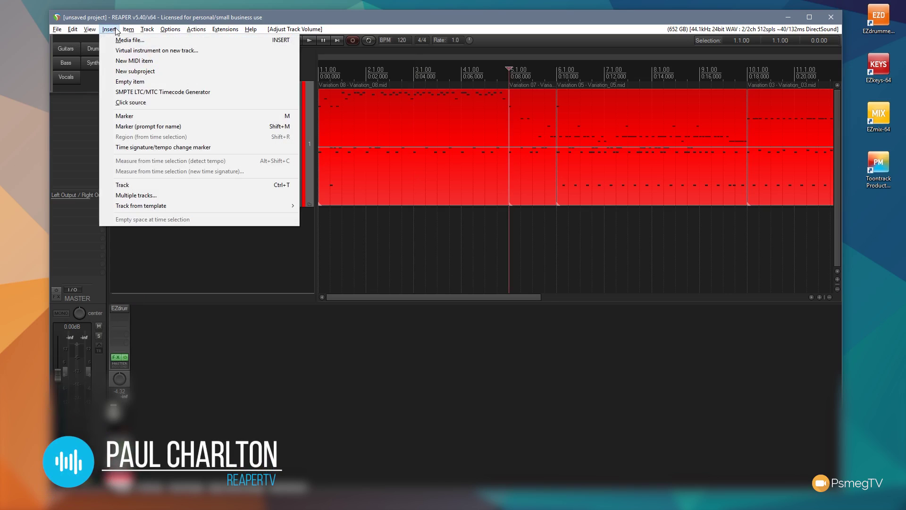
left_click(144, 148)
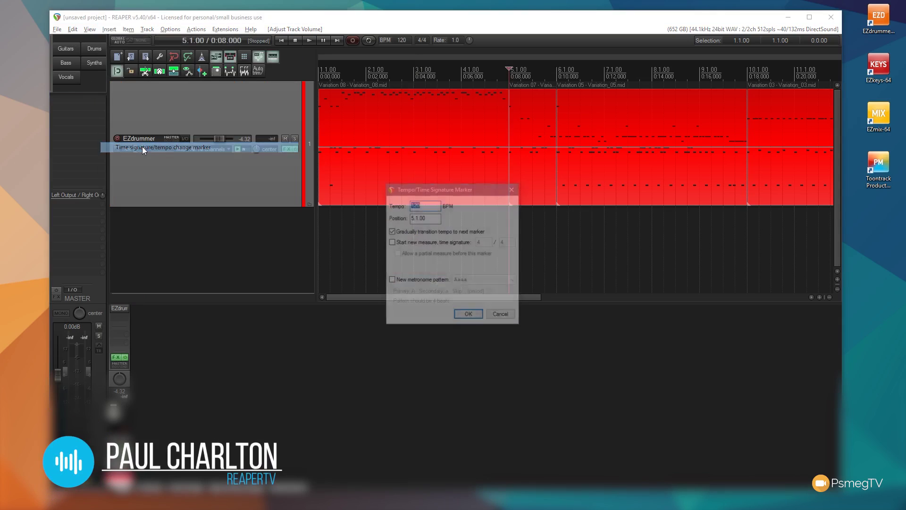
left_click_drag(443, 185, 429, 162)
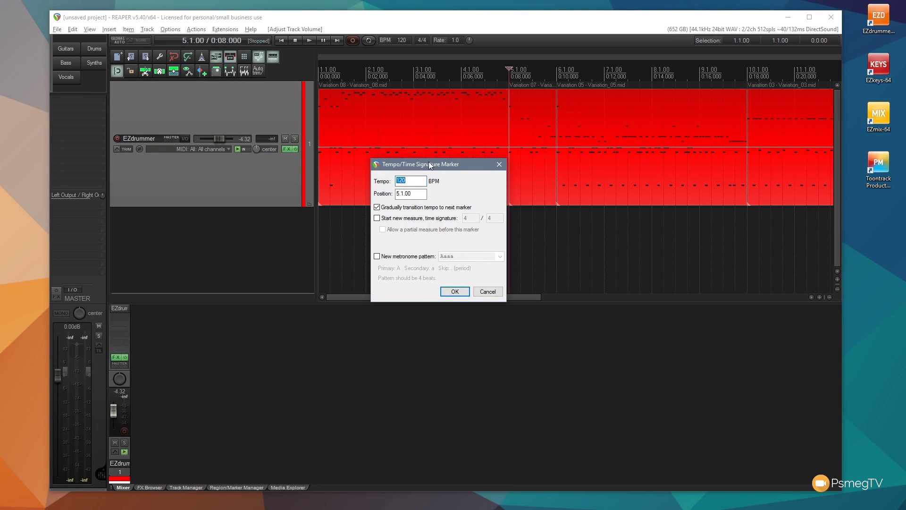
type("150")
left_click(455, 292)
Insert a 120 BPM tempo change marker at bar 6.1.00
left_click(548, 78)
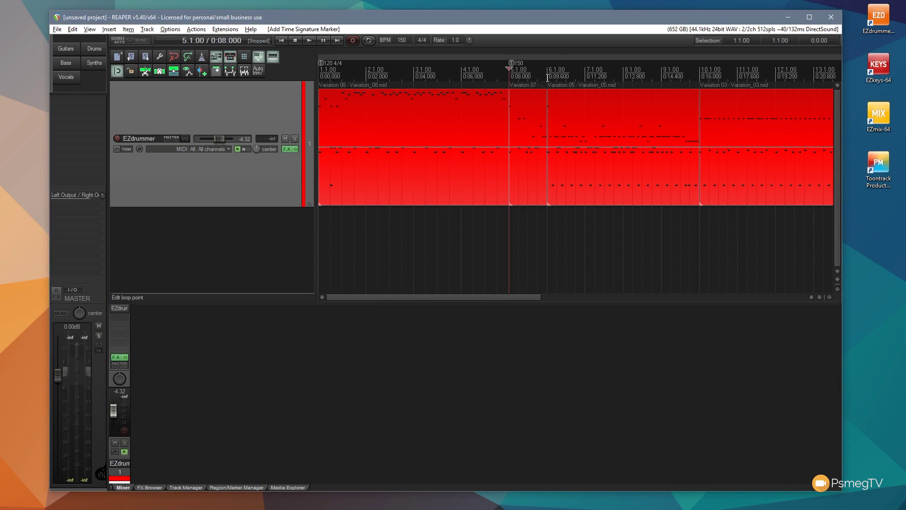
left_click(106, 31)
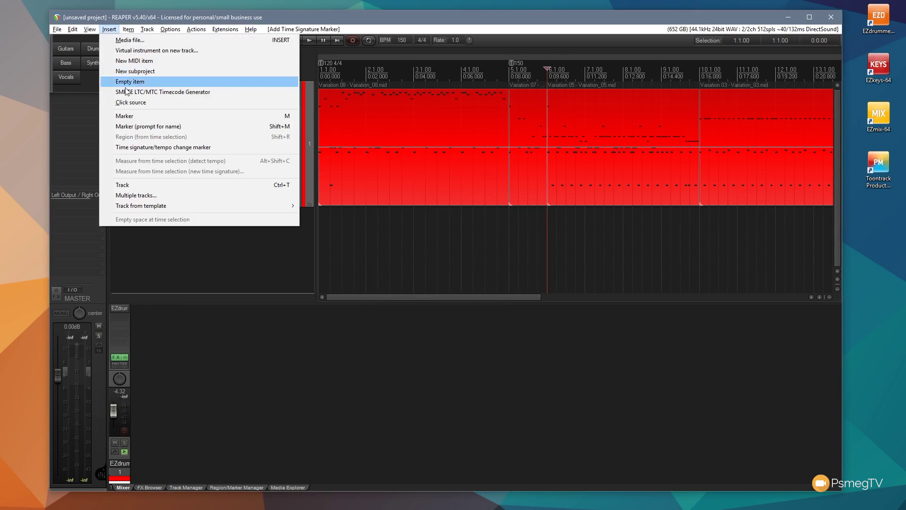
left_click(137, 147)
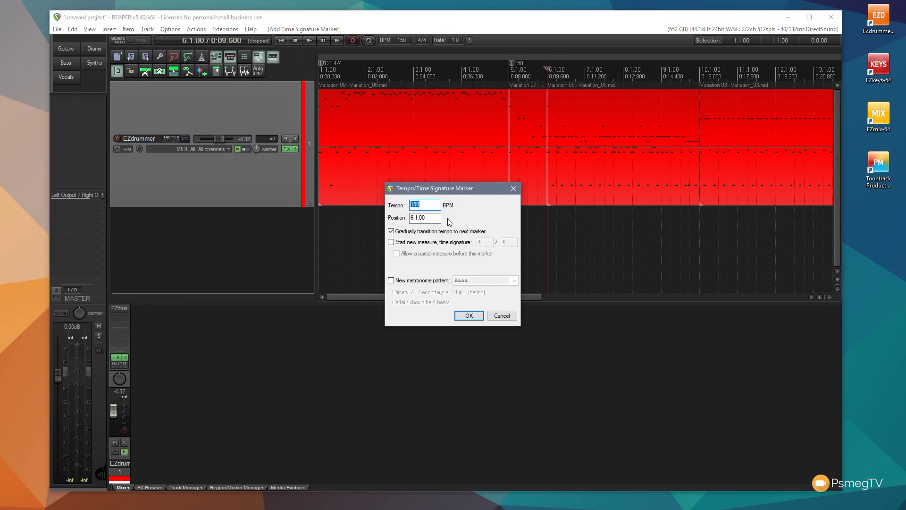
type("120")
left_click(468, 315)
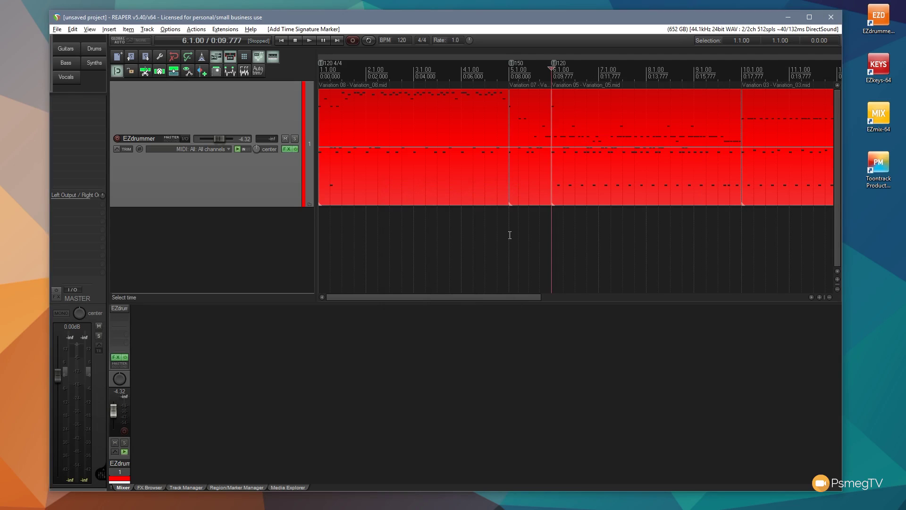
Undo the 120 and 150 BPM markers and display the master tempo envelope from View
key("ctrl+z")
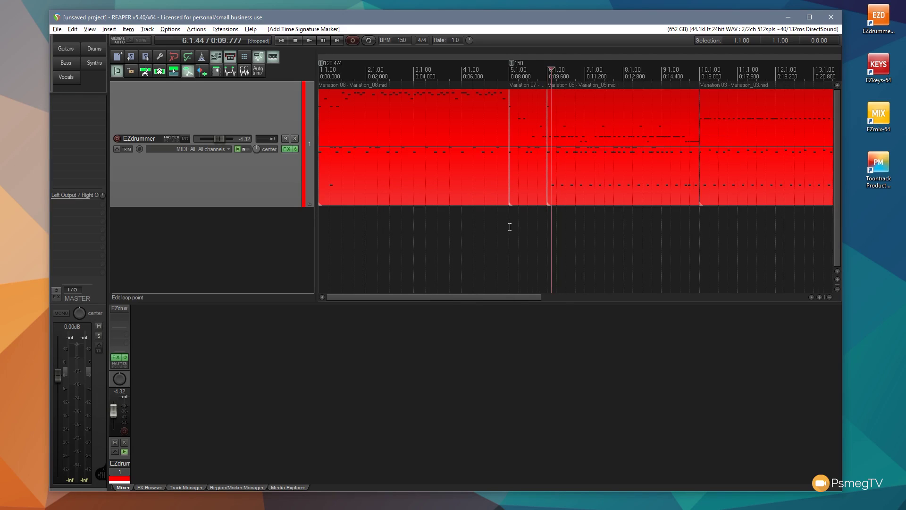
key("ctrl+z")
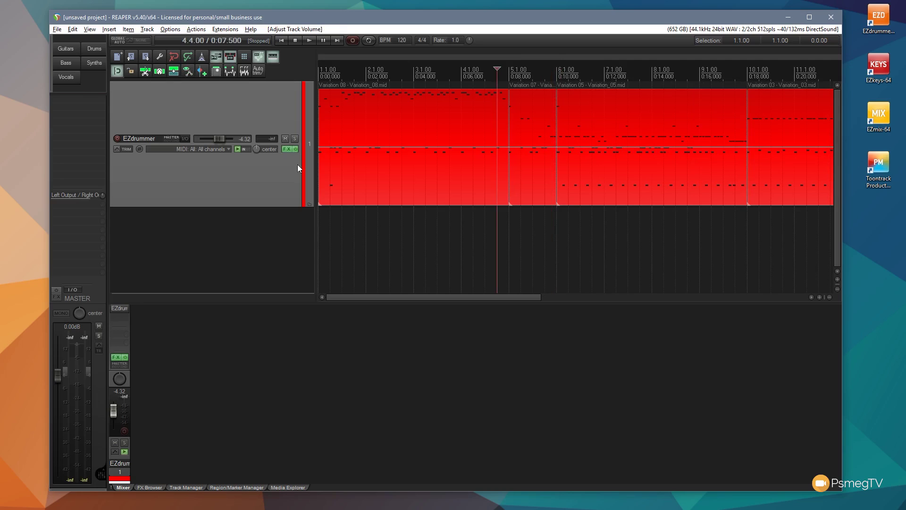
left_click(90, 29)
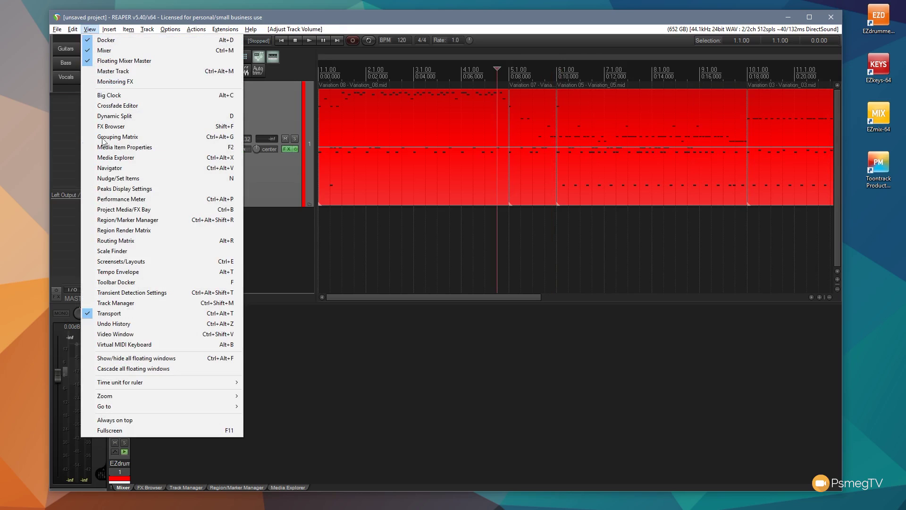
left_click(138, 271)
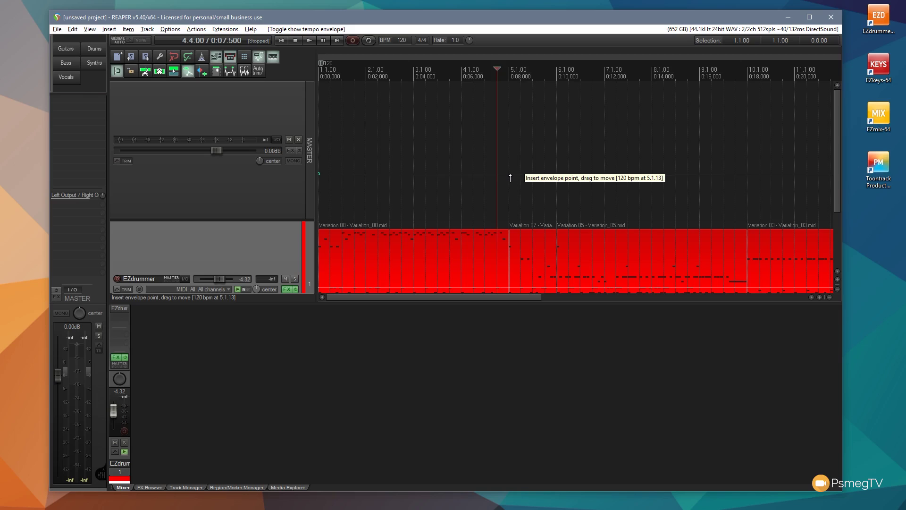
Add envelope points at bars 5 and 6 and raise the section between them to about 160 BPM
left_click(510, 175)
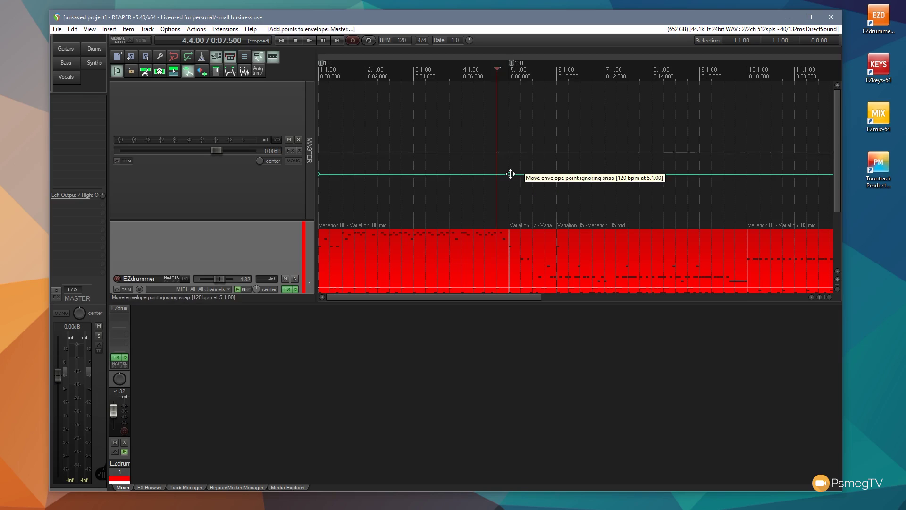
left_click(561, 176)
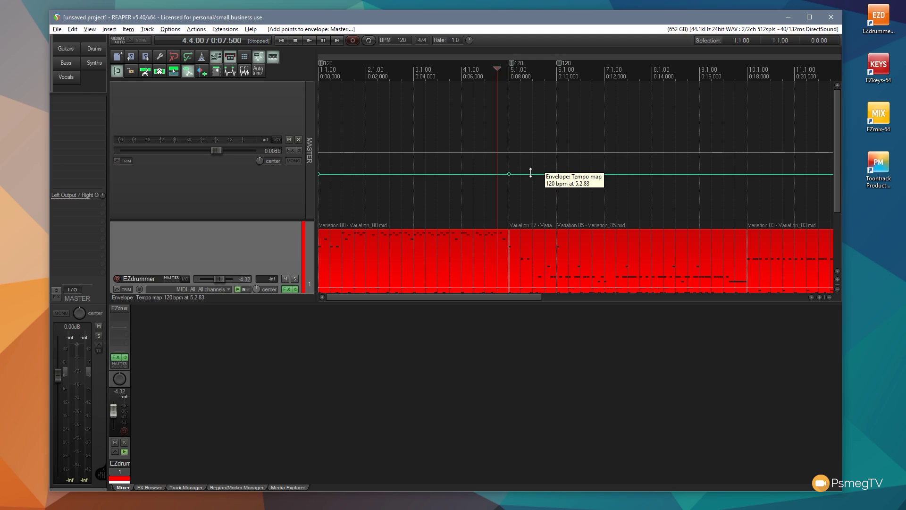
left_click_drag(530, 172, 526, 151)
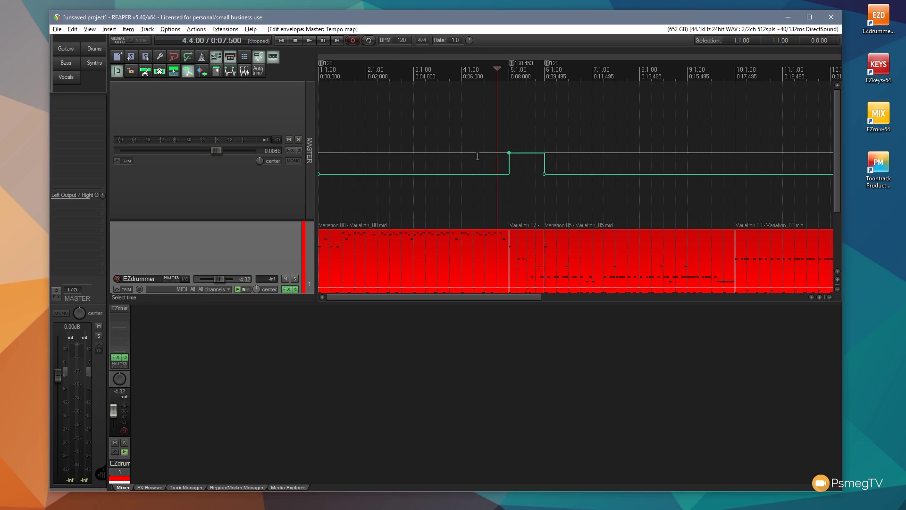
key("Right")
key("Right")
key("Right")
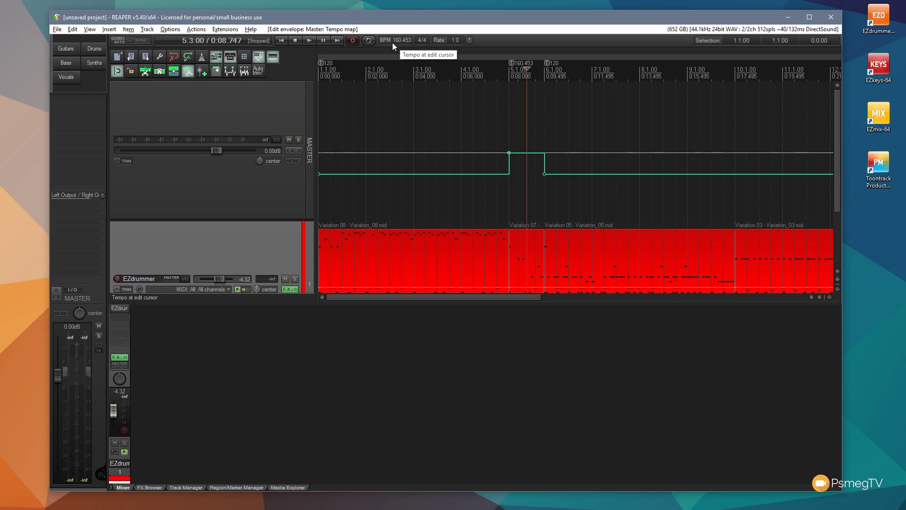
Round the bar 5 tempo marker from 160.453 to exactly 160 BPM
right_click(512, 63)
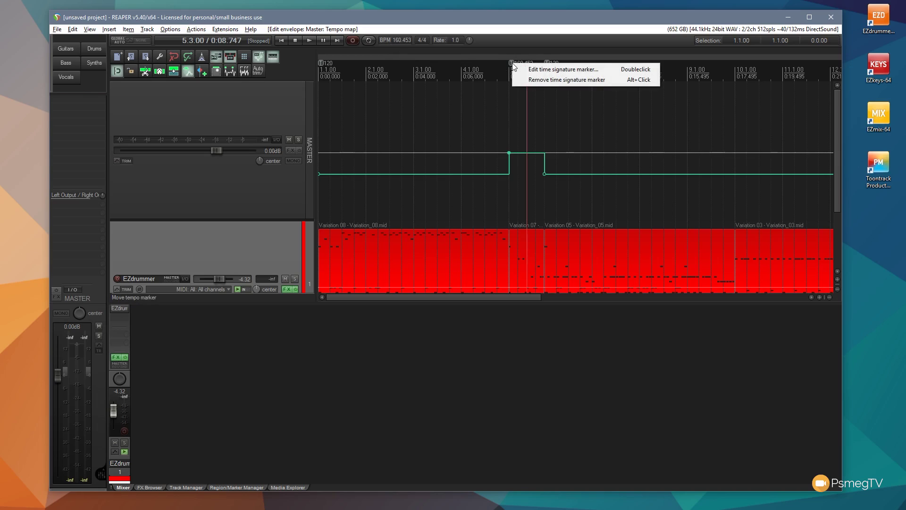
left_click(537, 68)
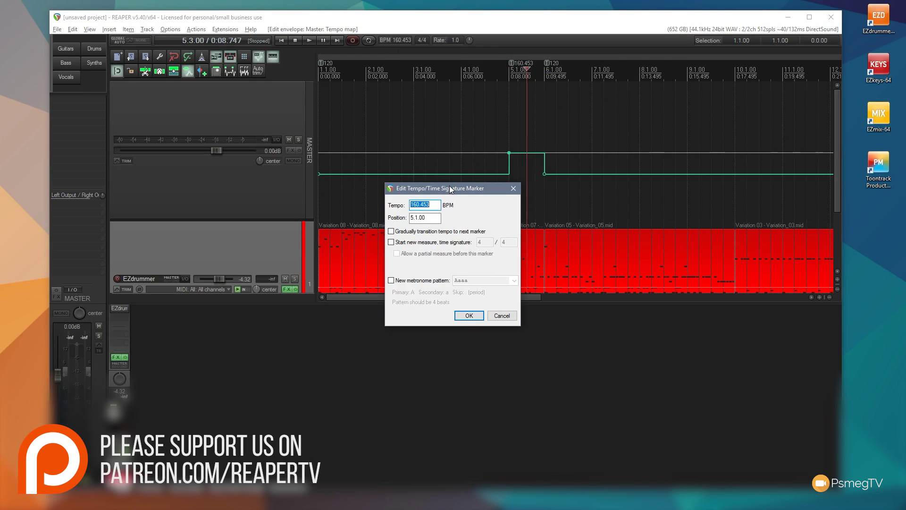
left_click(422, 205)
left_click_drag(420, 205, 427, 203)
left_click(468, 318)
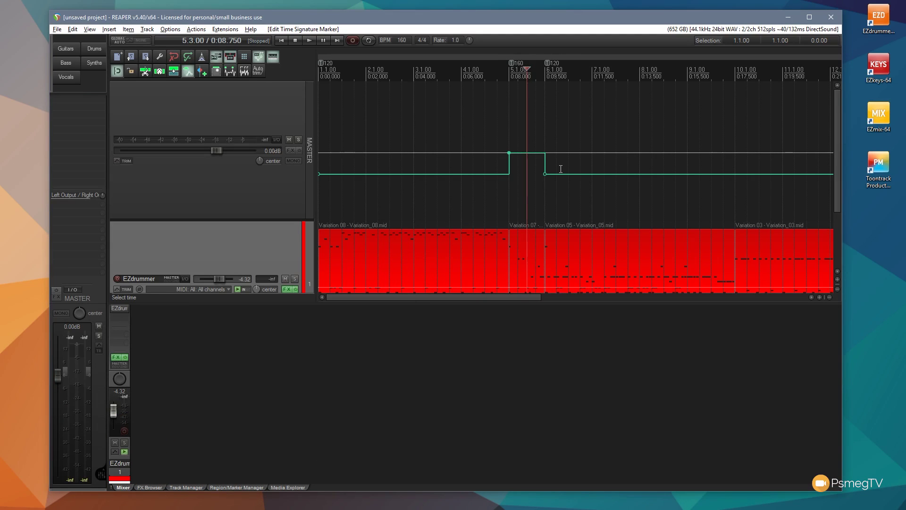
Add tempo points at bars 10 and 14 and lower the section between them to about 95 BPM
left_click(735, 175)
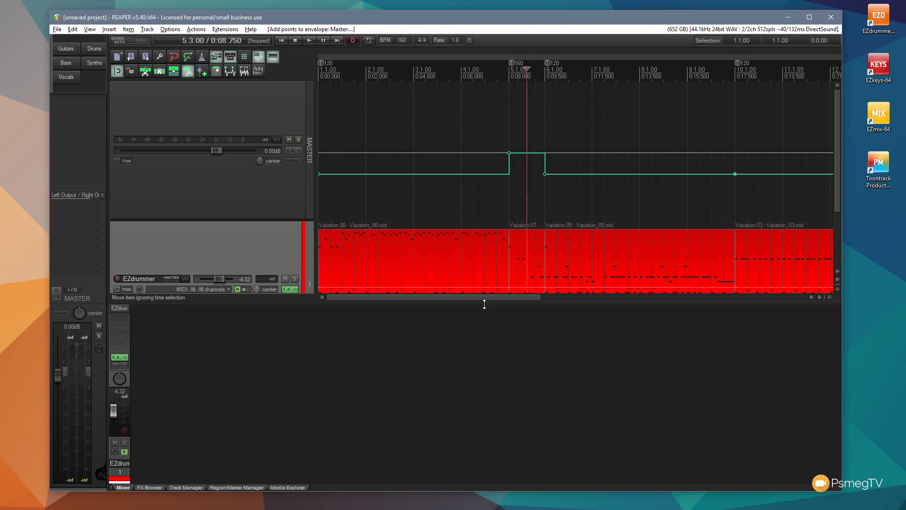
left_click_drag(488, 297, 566, 296)
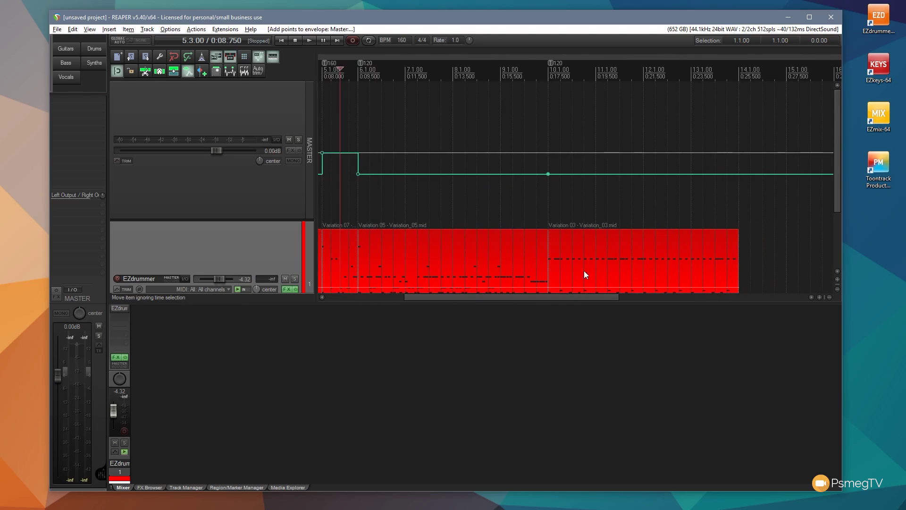
left_click(739, 177)
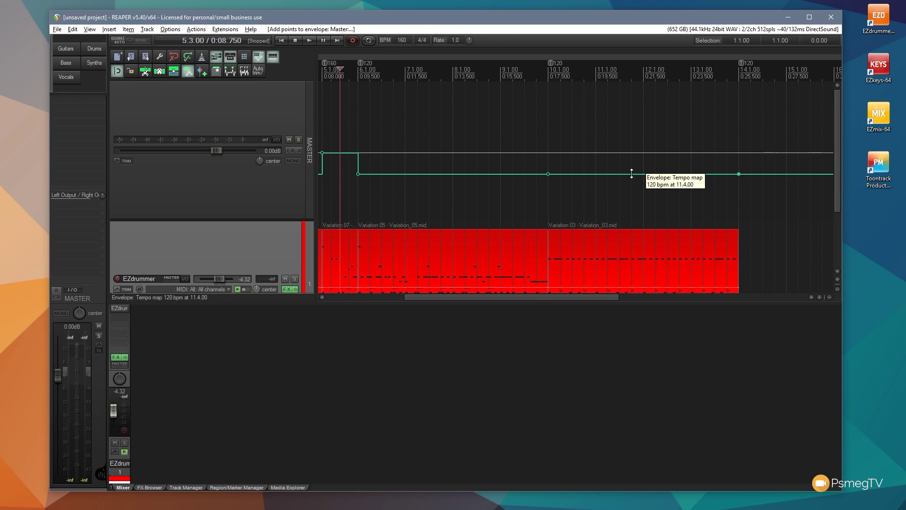
left_click_drag(632, 175, 633, 186)
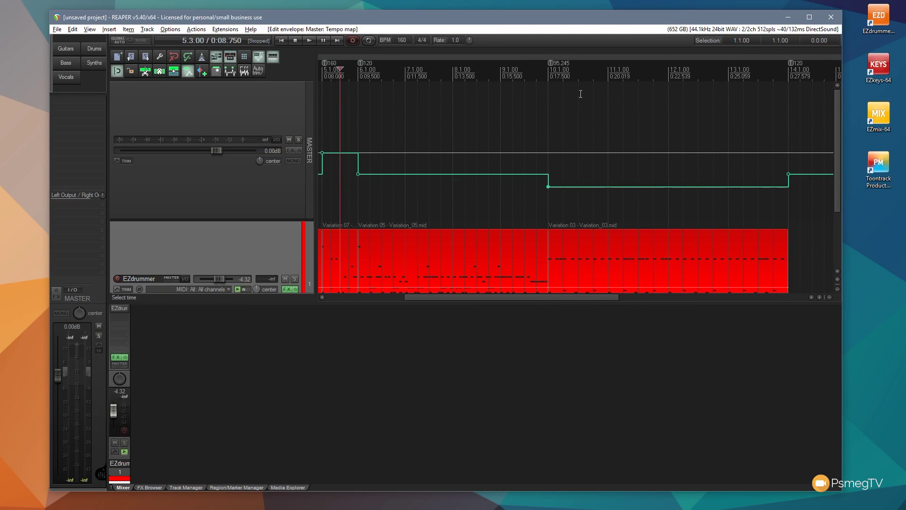
Change the bar 10 tempo marker from 95.245 to exactly 95.00 BPM
left_click(552, 64)
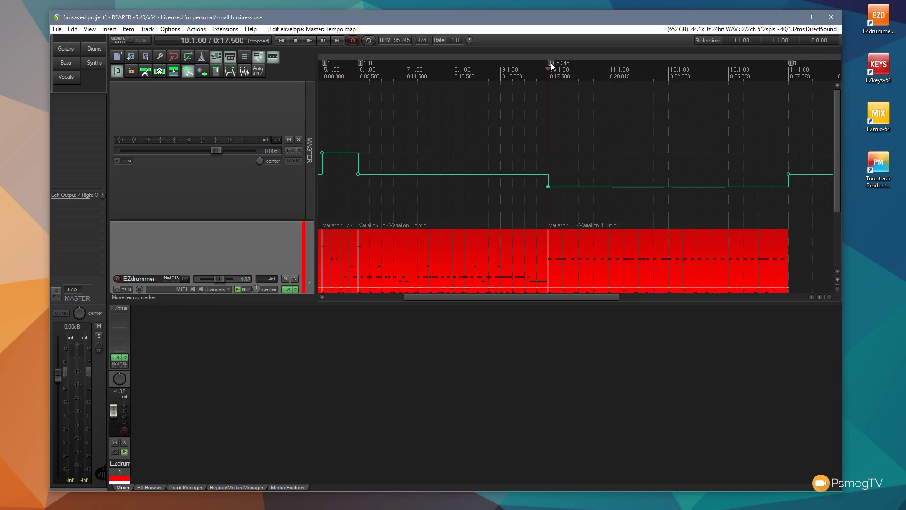
double_click(551, 63)
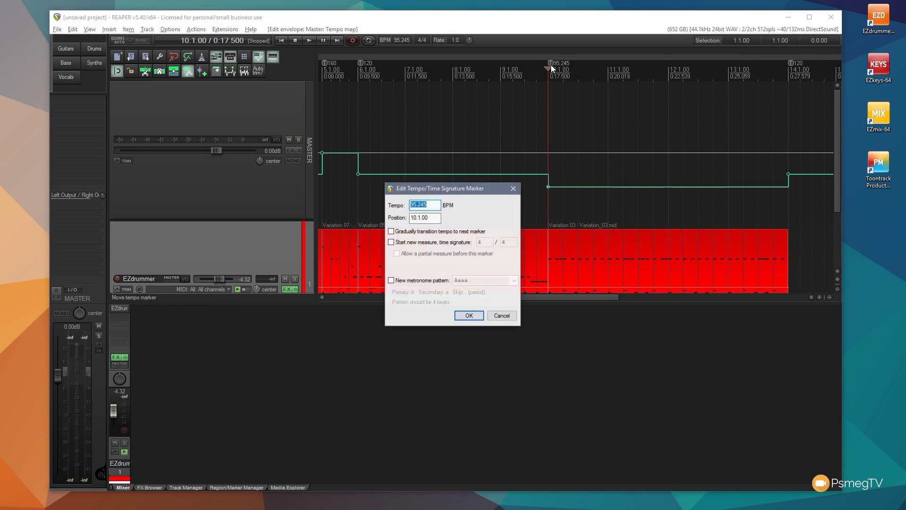
left_click(429, 205)
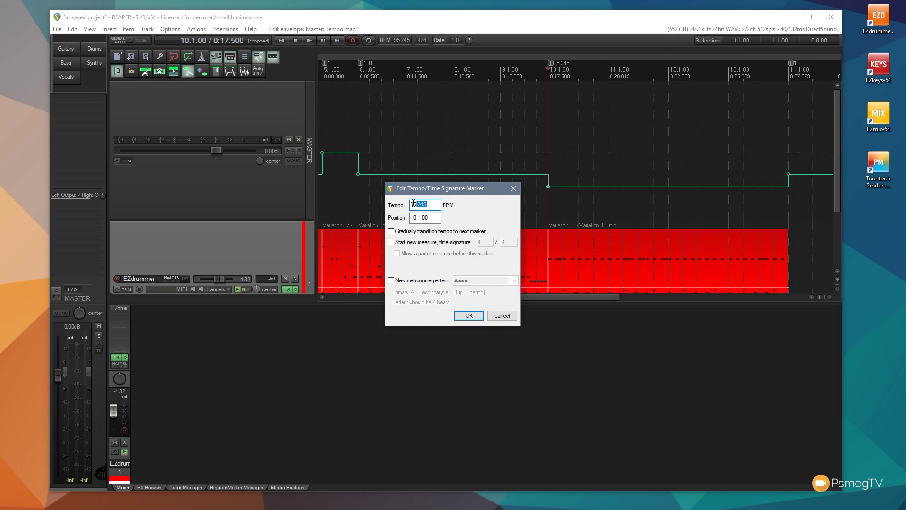
type("00")
key("BackSpace")
key("BackSpace")
type(".00")
left_click(469, 316)
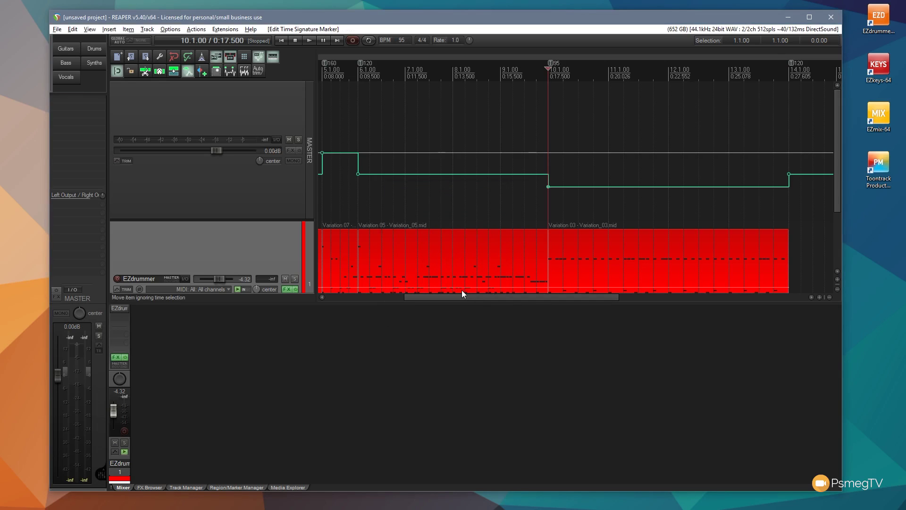
left_click_drag(460, 296, 378, 301)
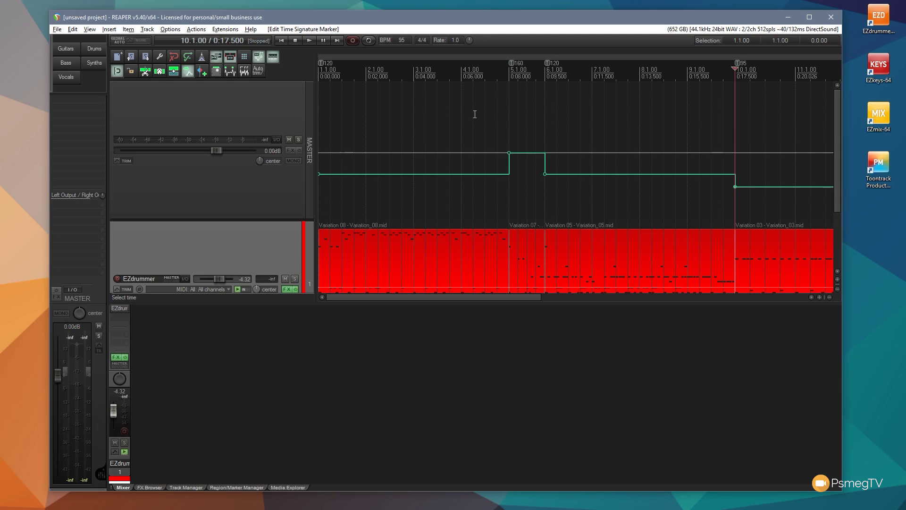
Enable 'Gradually transition tempo to next marker' on the 160 BPM marker at bar 5
left_click(512, 64)
right_click(513, 63)
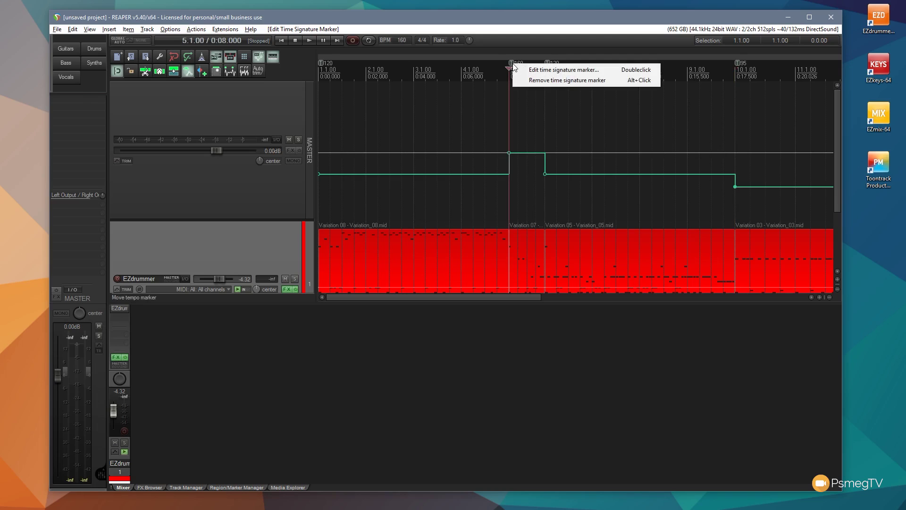
left_click(538, 69)
left_click_drag(444, 183, 403, 95)
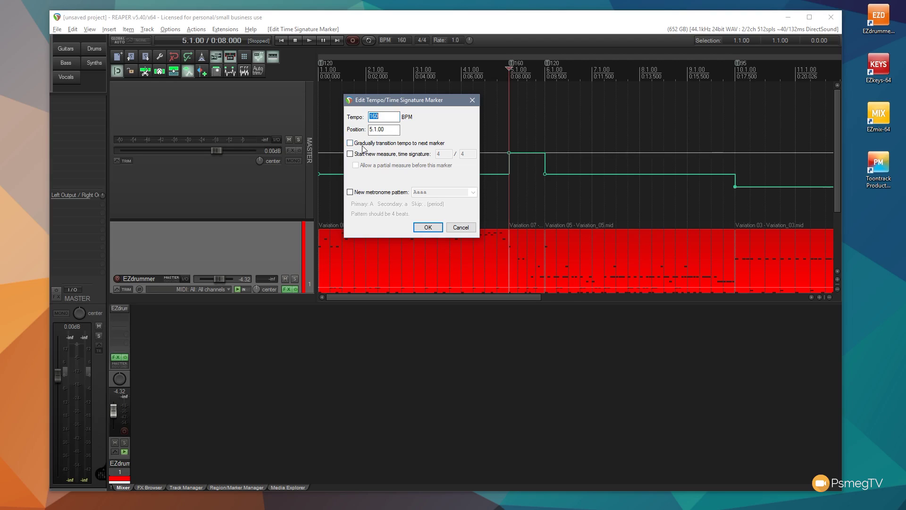
left_click_drag(387, 104, 252, 115)
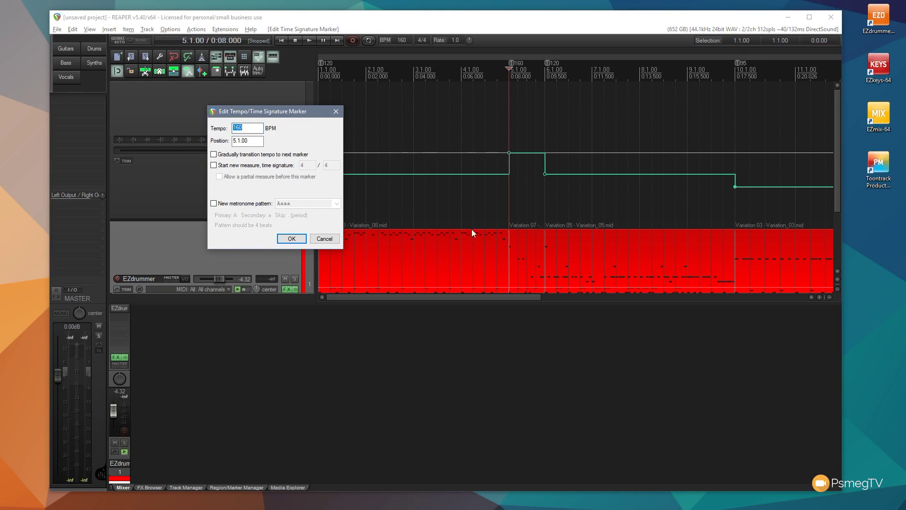
left_click(214, 154)
left_click(214, 155)
left_click(292, 239)
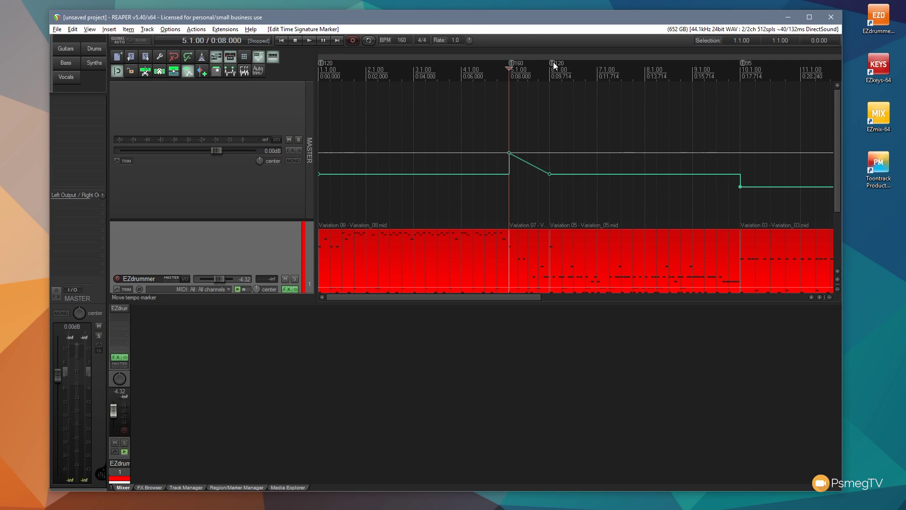
left_click(463, 76)
Audition the tempo change at bar 5, playing from 4.4.00 and from measure 4
key("space")
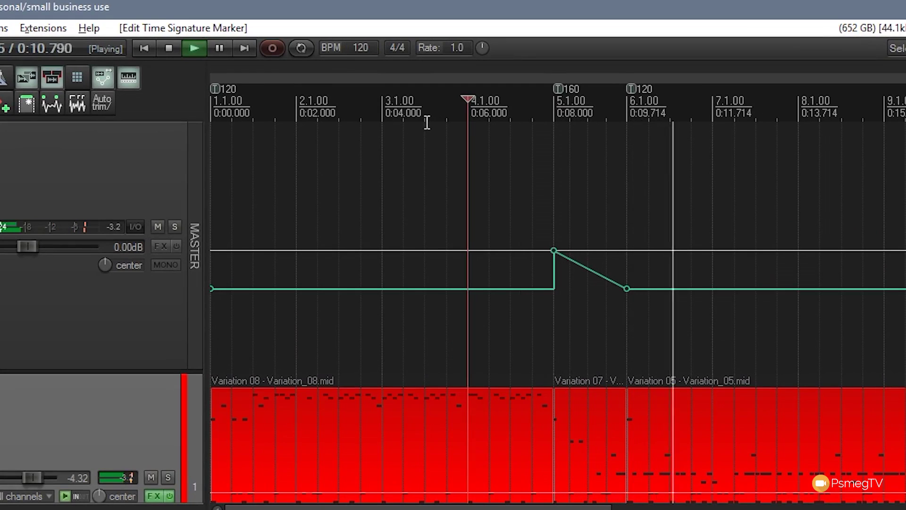
key("space")
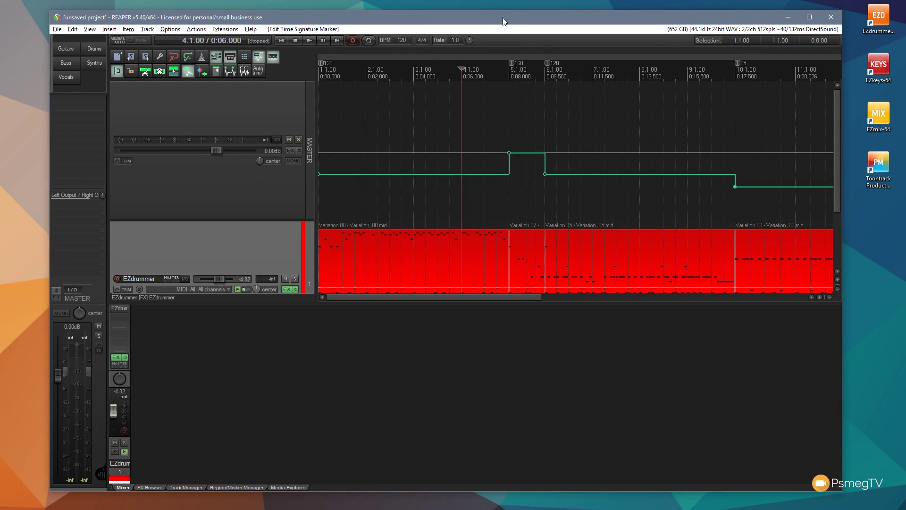
left_click(502, 132)
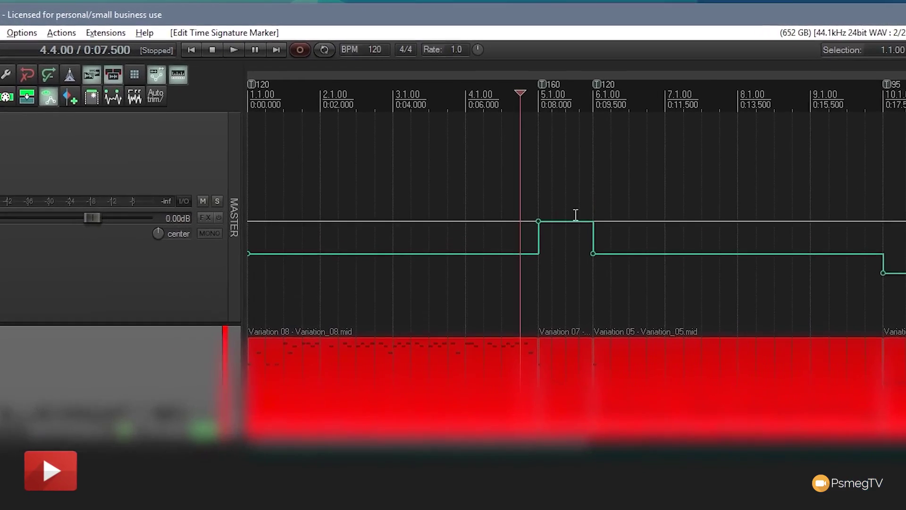
key("space")
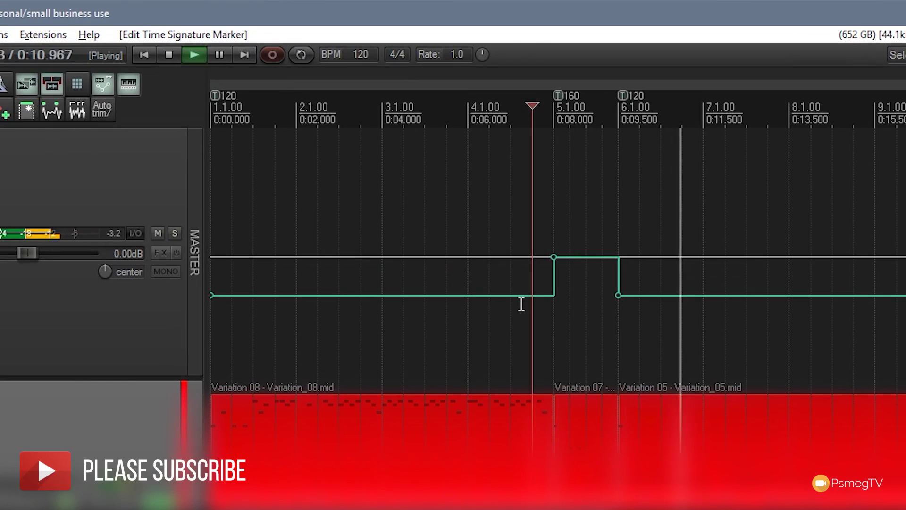
key("space")
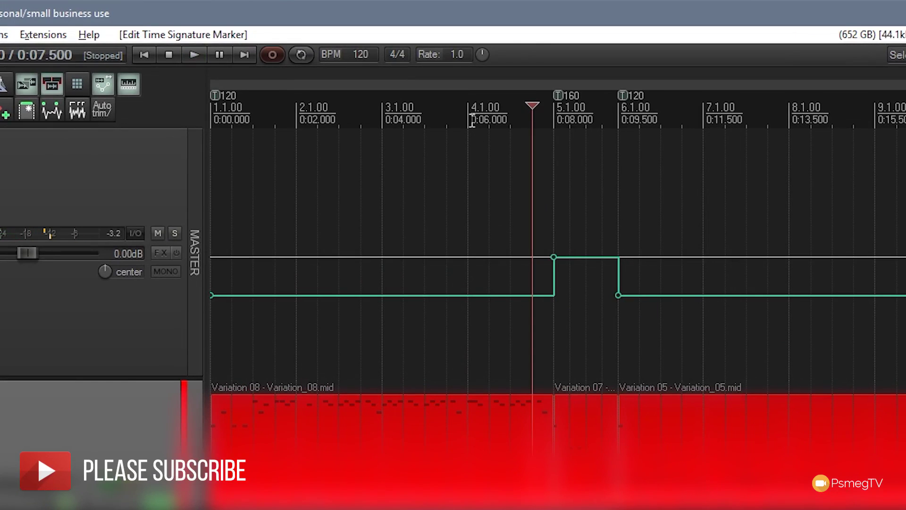
left_click(471, 116)
key("space")
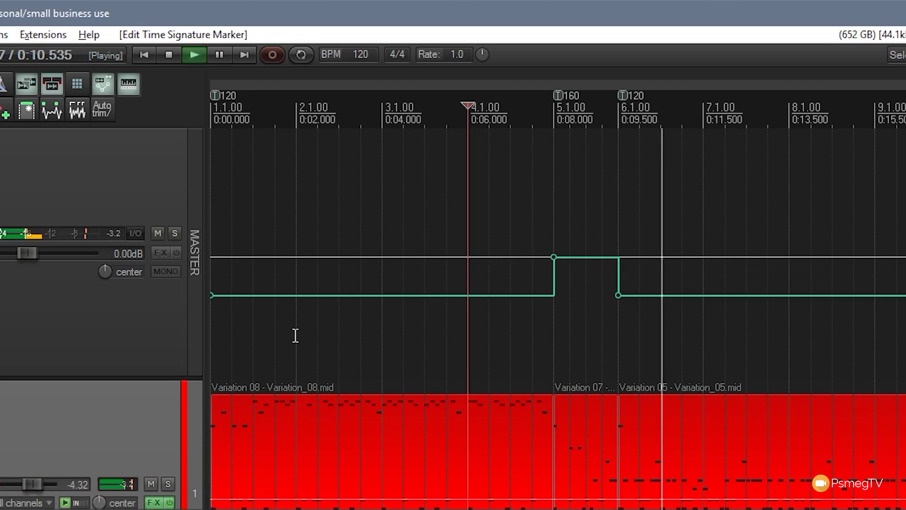
key("space")
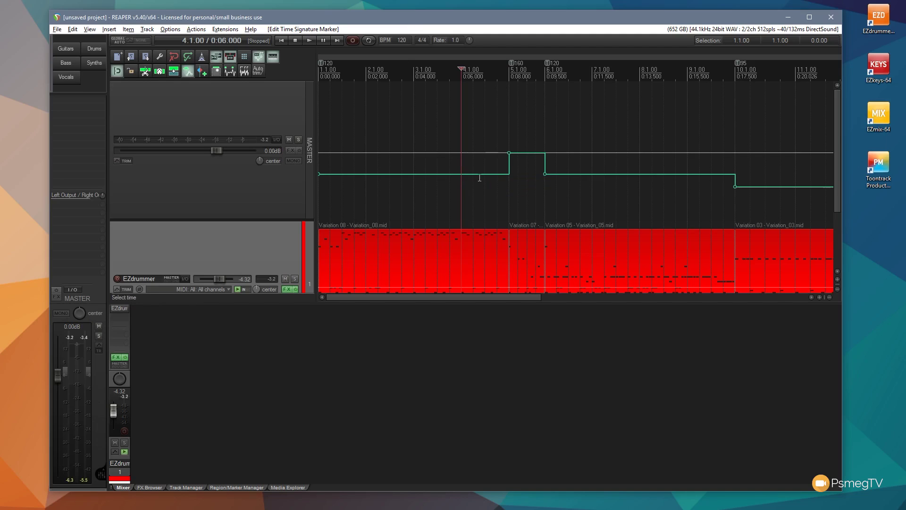
Give the 160 BPM marker a new metronome pattern, replacing Aaaa with AbAb
double_click(512, 62)
left_click_drag(481, 183, 444, 98)
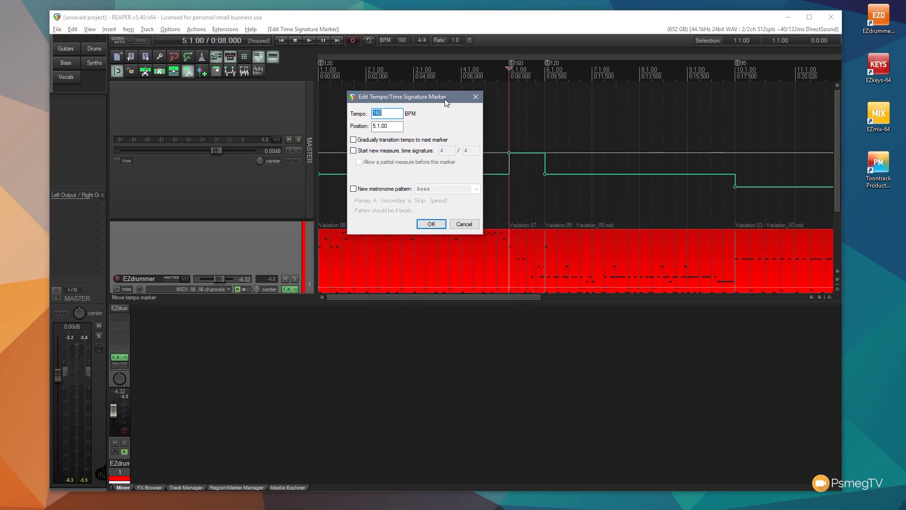
left_click(378, 191)
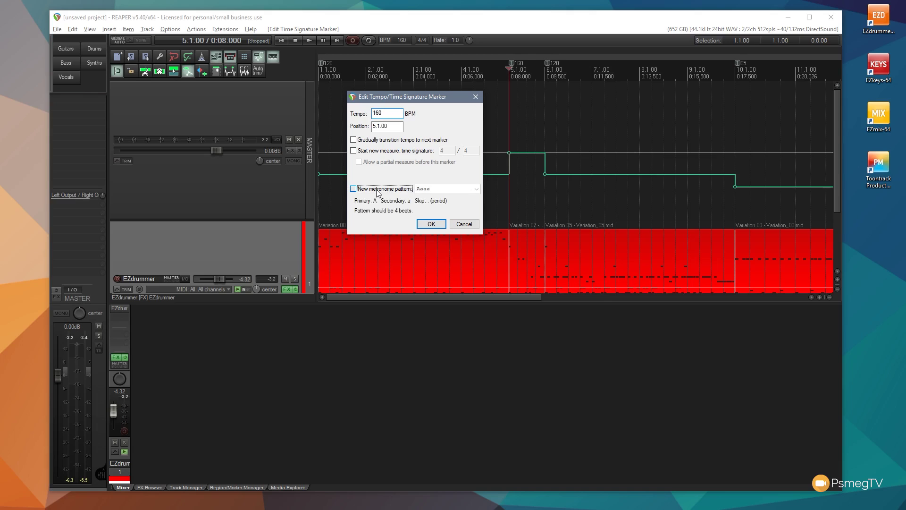
left_click(456, 189)
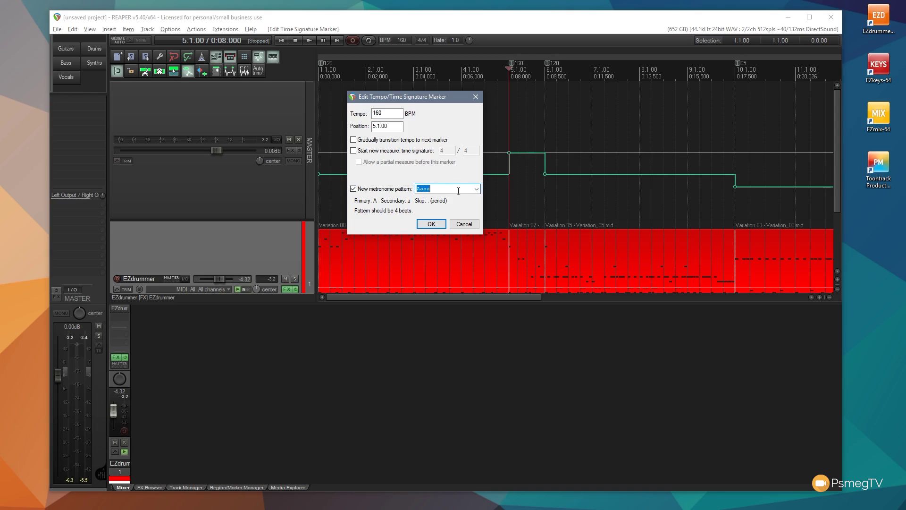
left_click(476, 188)
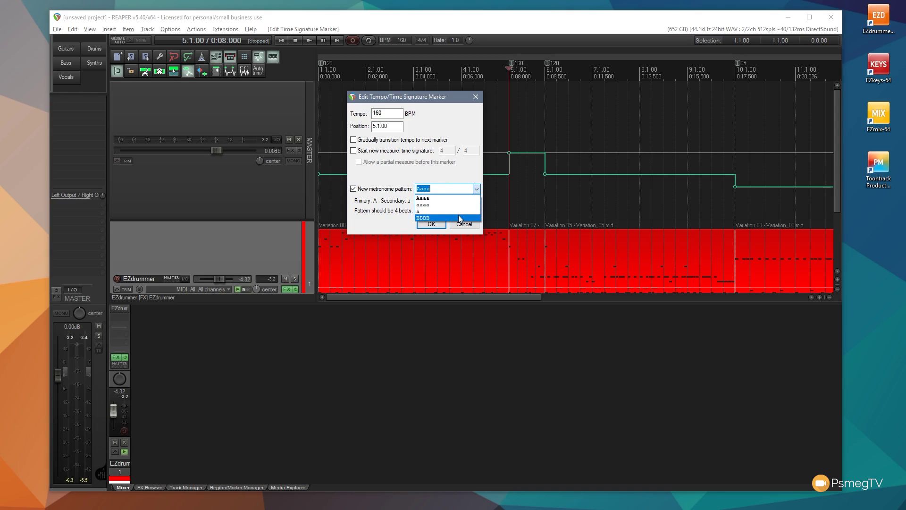
left_click(435, 189)
double_click(435, 189)
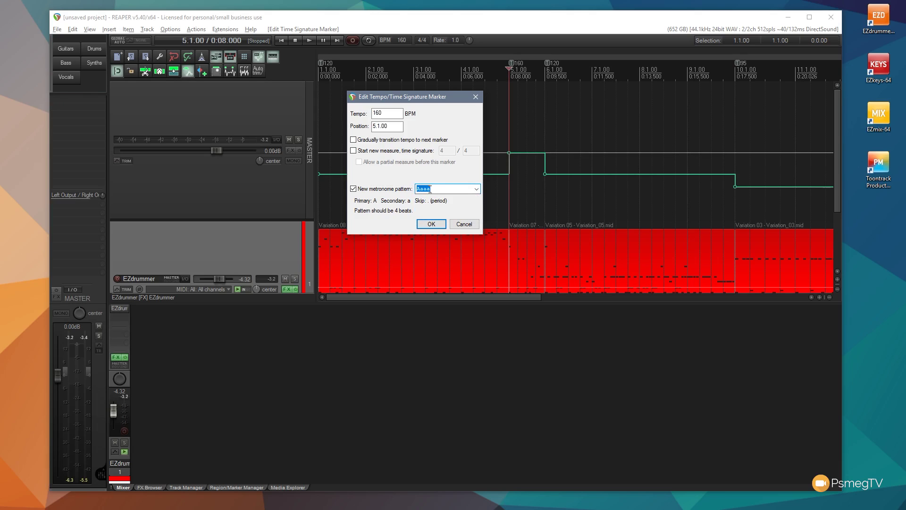
type("AbAb")
left_click(432, 226)
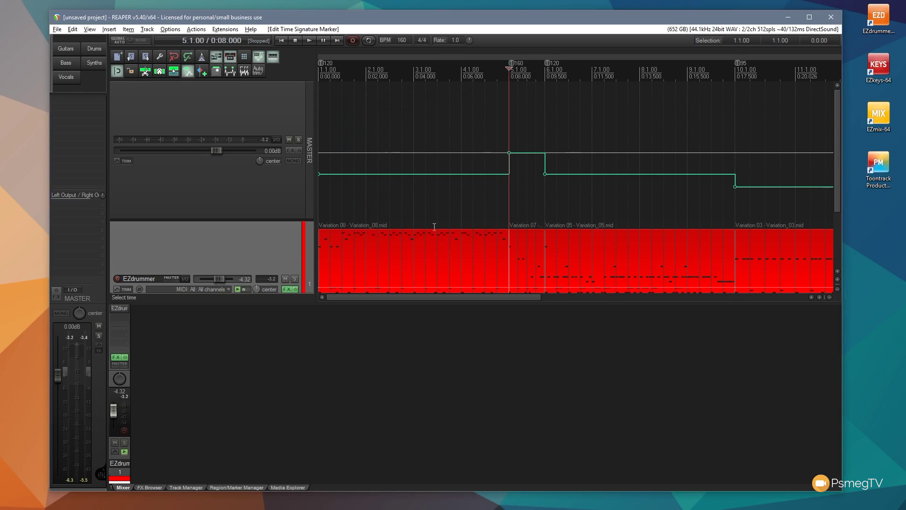